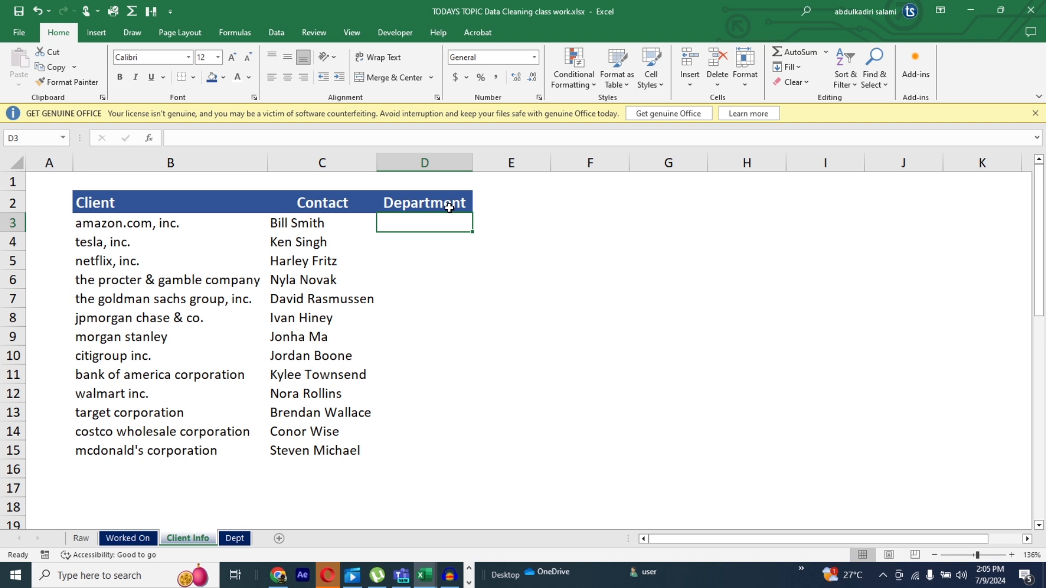
- Review the Dept sheet's departments and start a List-type data validation rule for cells D3:D4 on the Client Info sheet
left_click(234, 539)
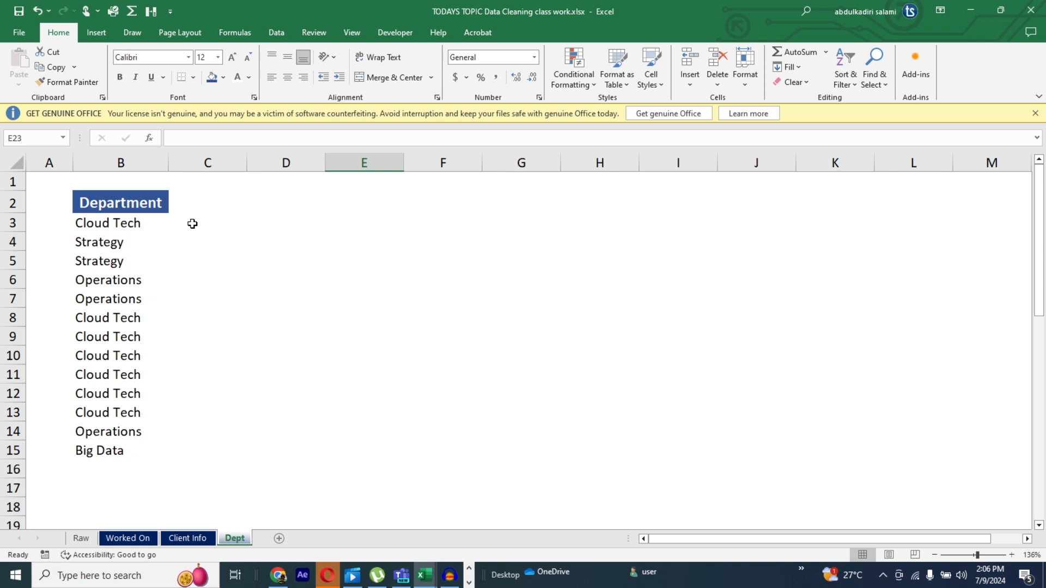
left_click(197, 542)
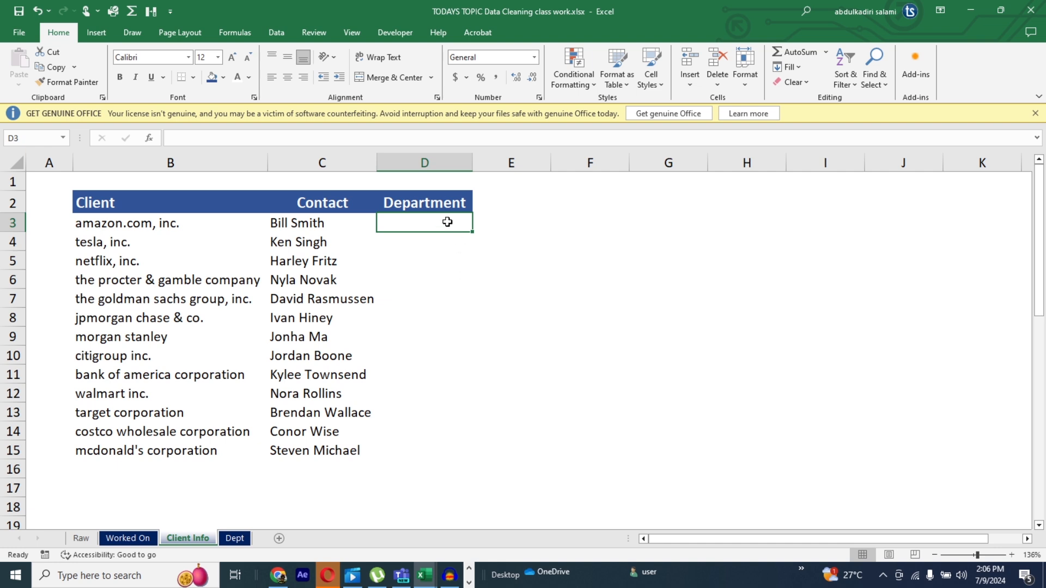
left_click_drag(443, 224, 443, 244)
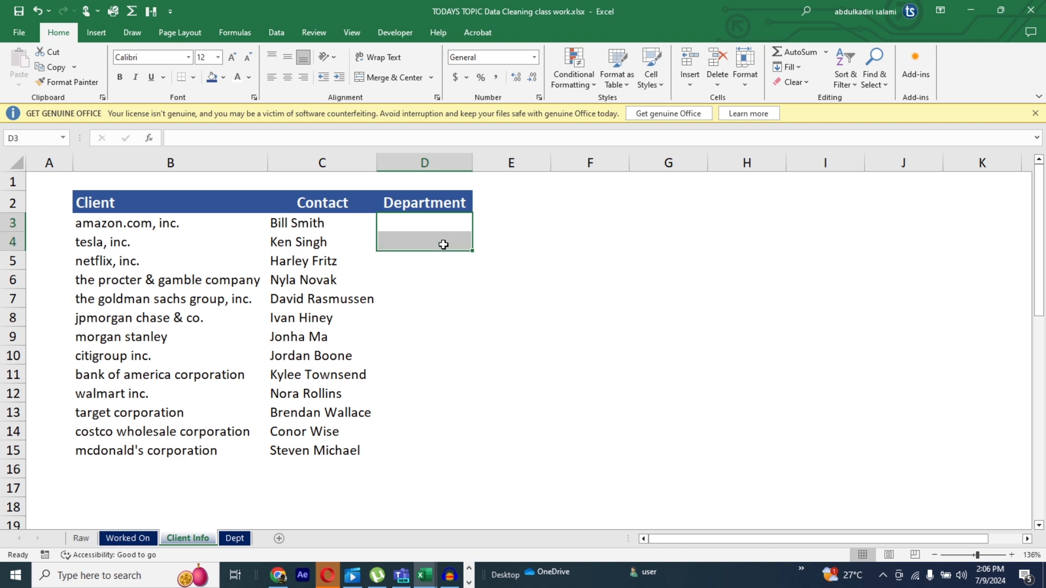
left_click(277, 34)
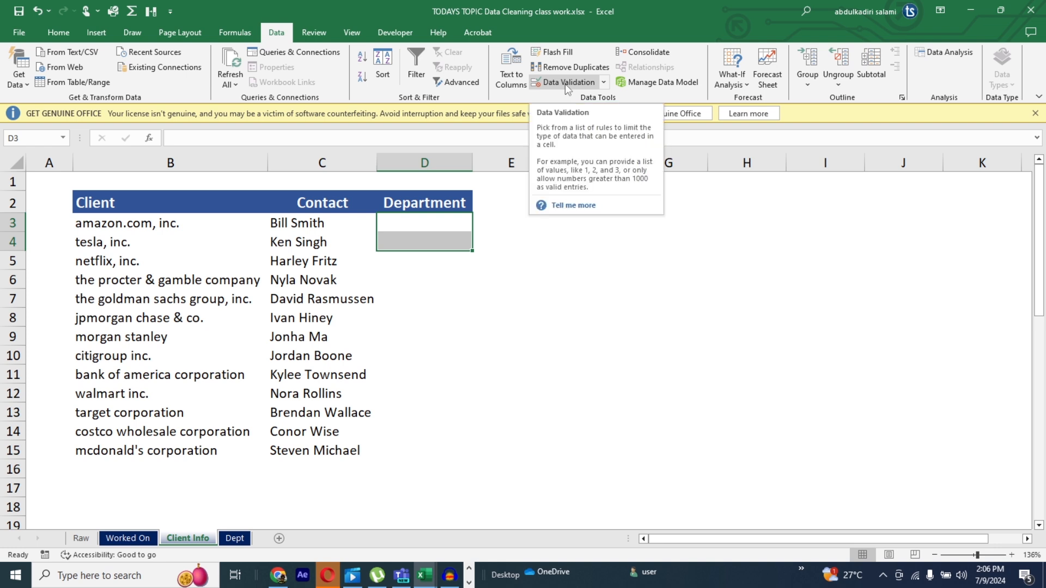
left_click(564, 84)
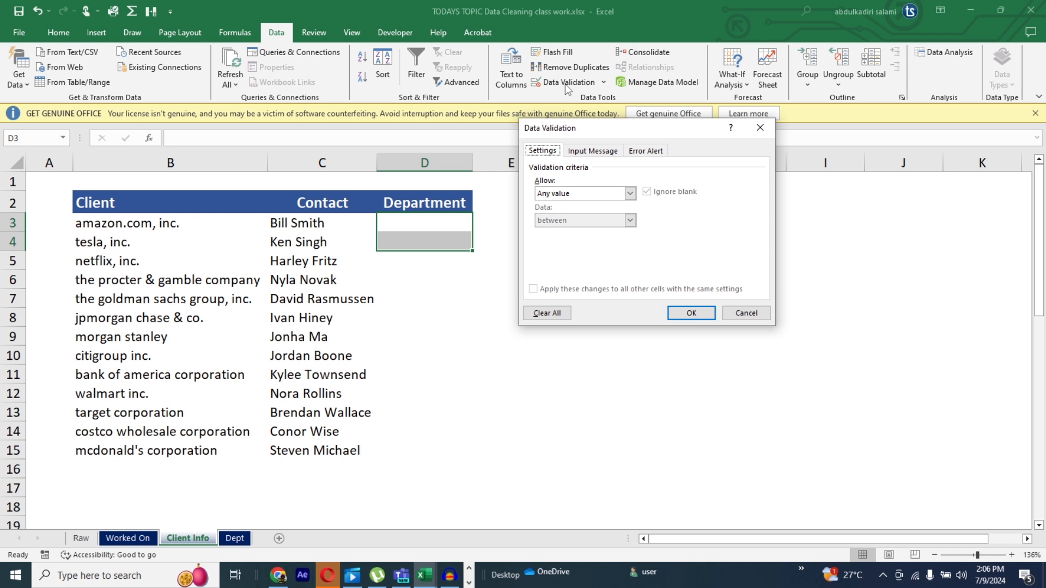
left_click(578, 198)
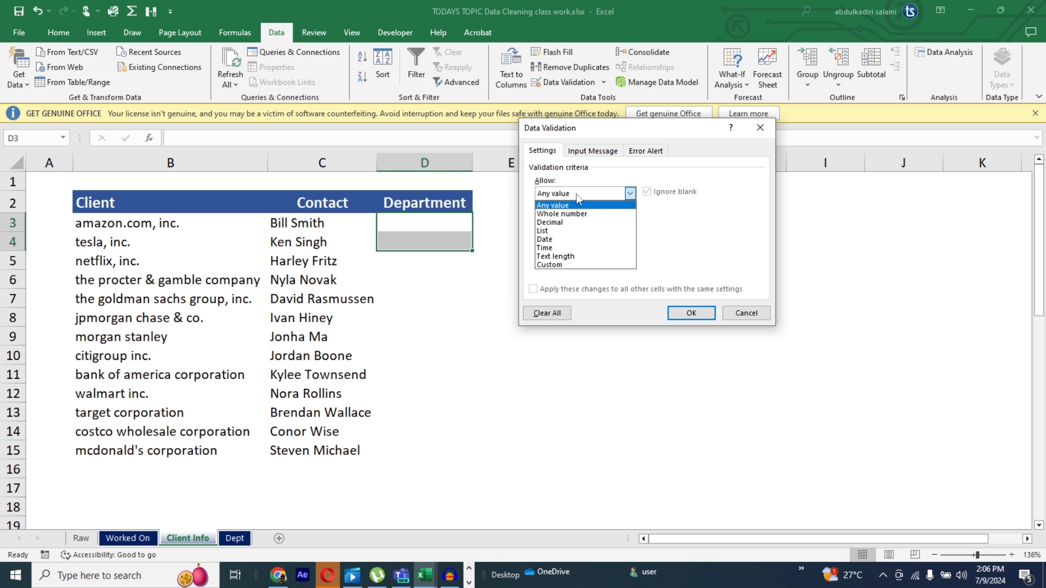
left_click(547, 235)
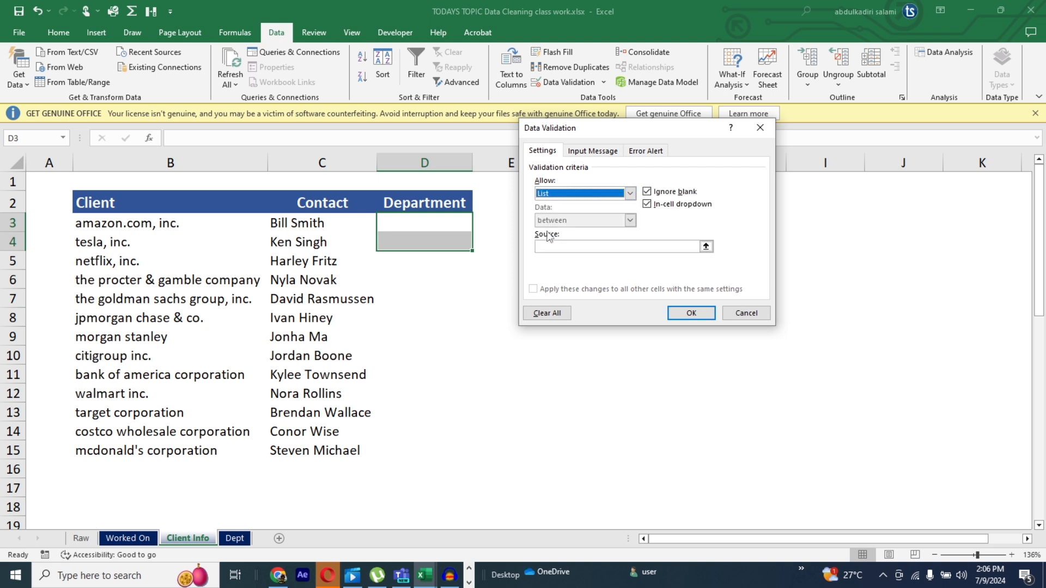
- Set the validation list's source to =Dept!$B$3:$B$15 and apply the rule
left_click(575, 247)
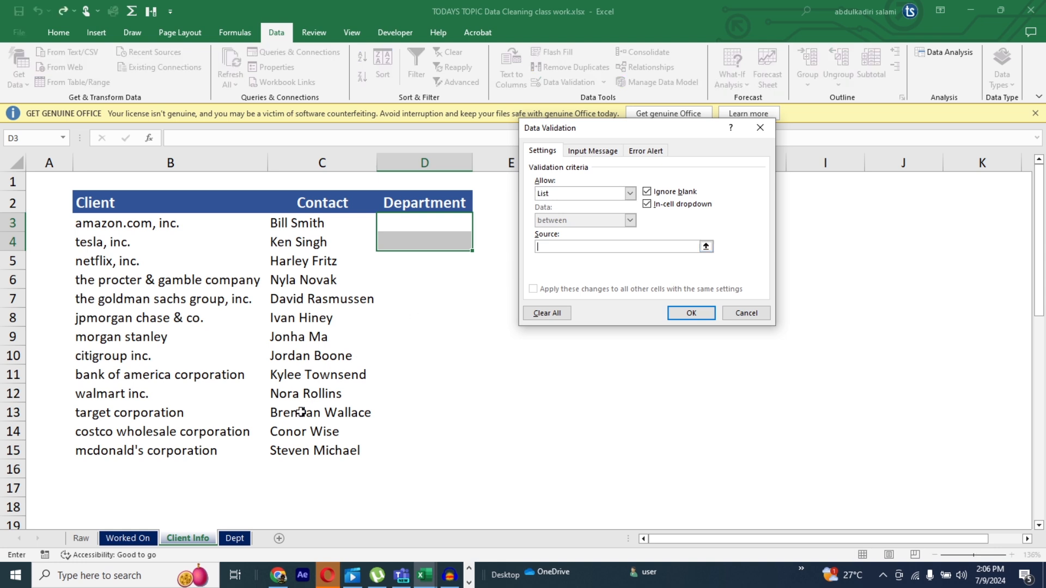
left_click(235, 538)
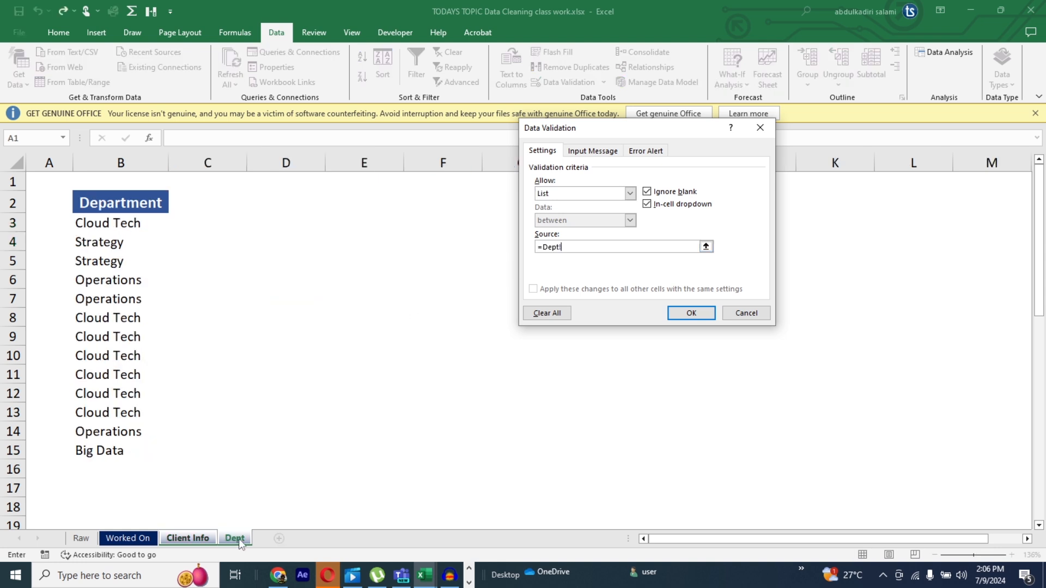
left_click(114, 225)
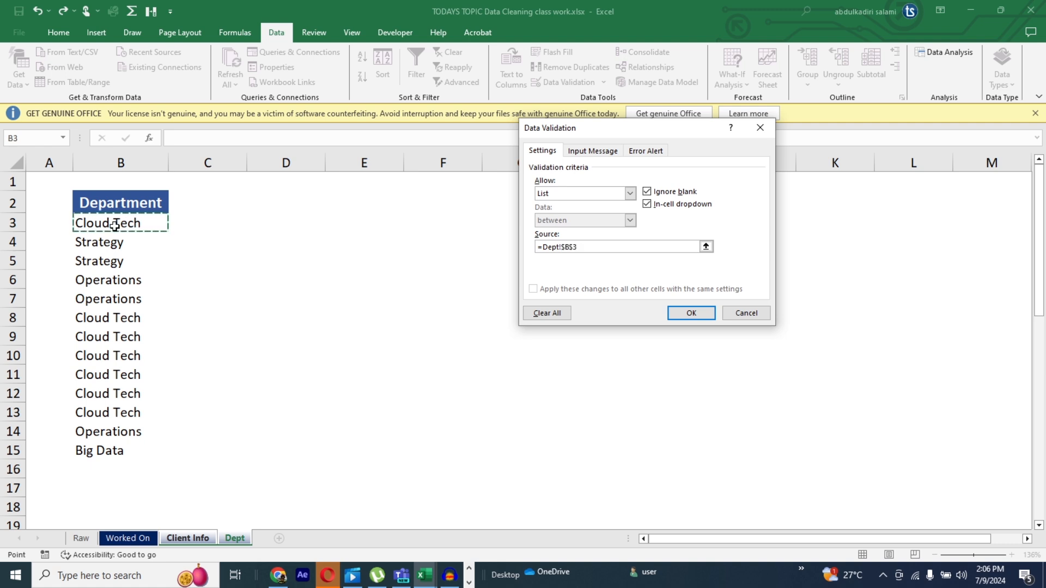
key("ctrl+shift+Down")
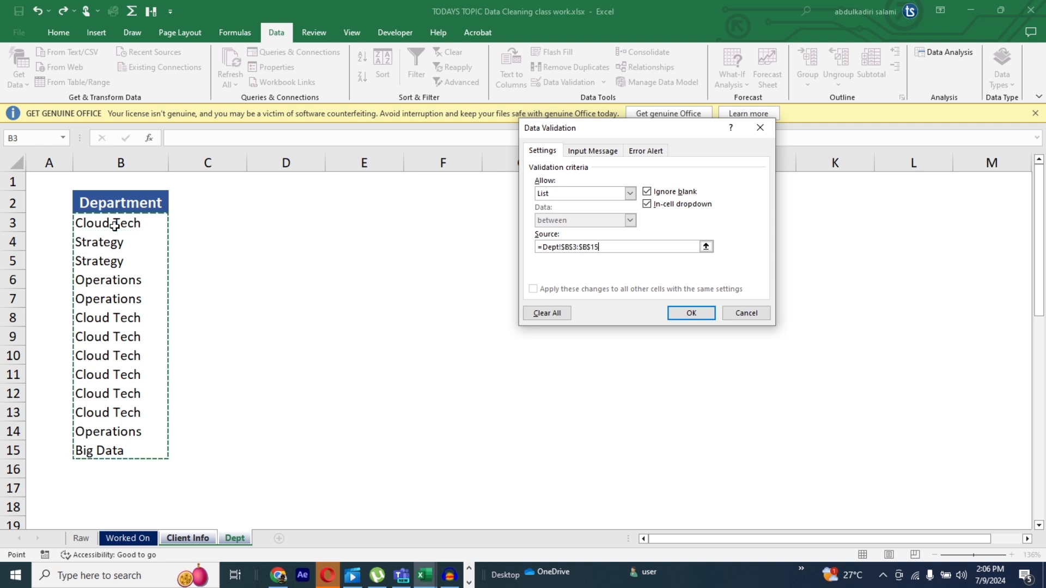
left_click(689, 314)
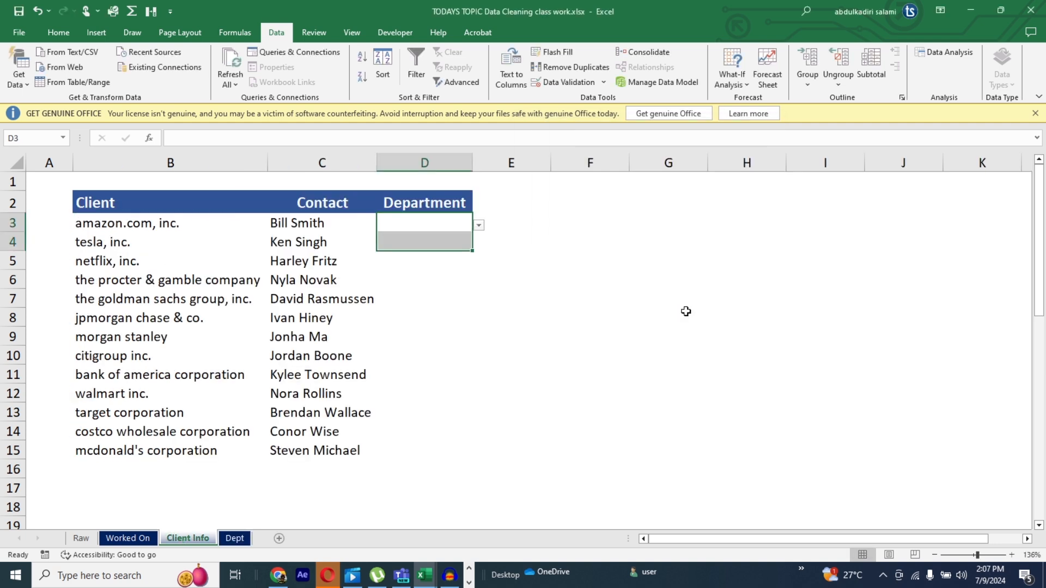
- Choose Strategy as the department in D3 and fill it down through D9
left_click(478, 226)
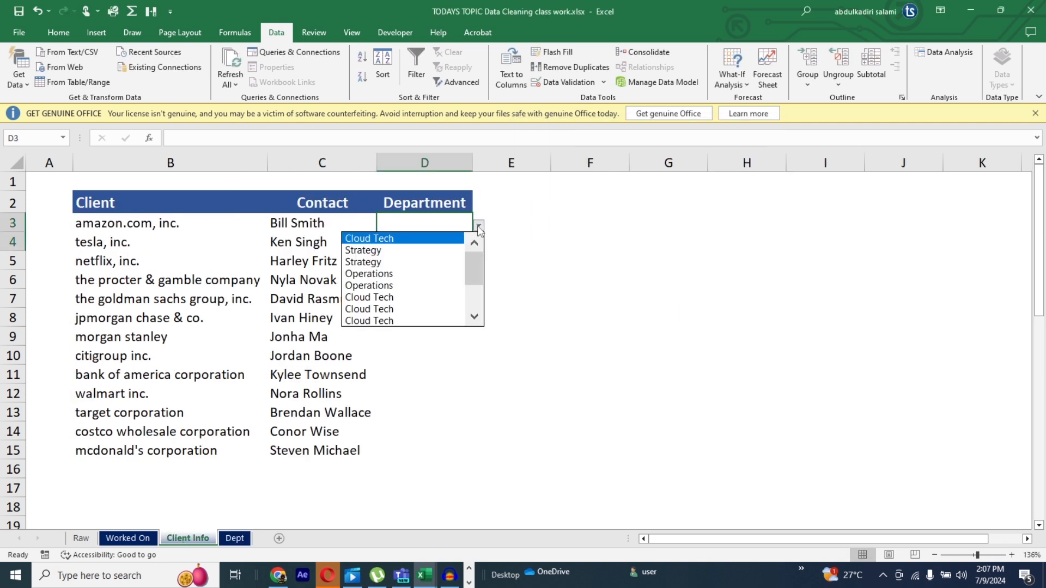
left_click(374, 256)
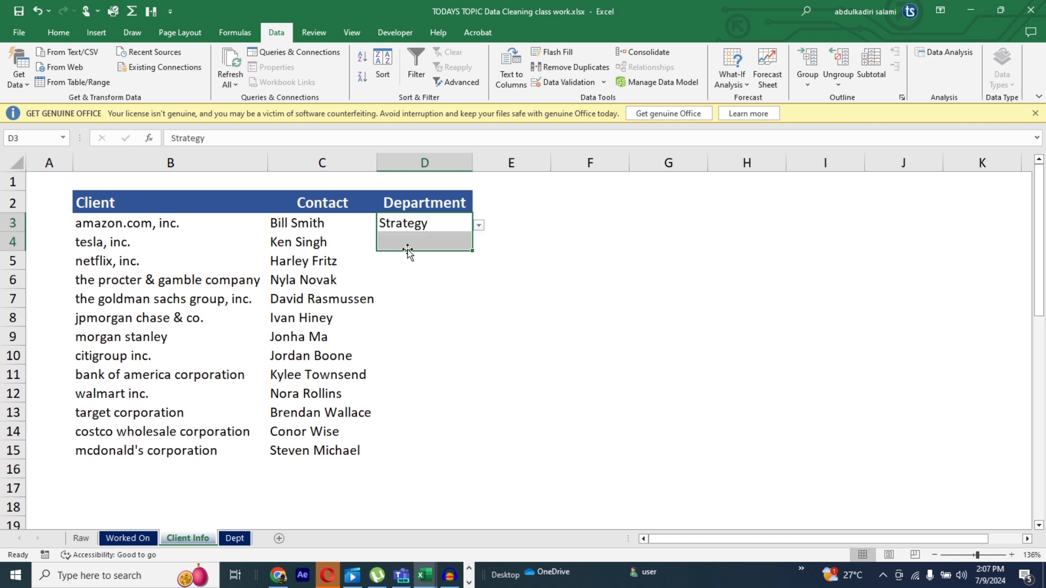
left_click(407, 268)
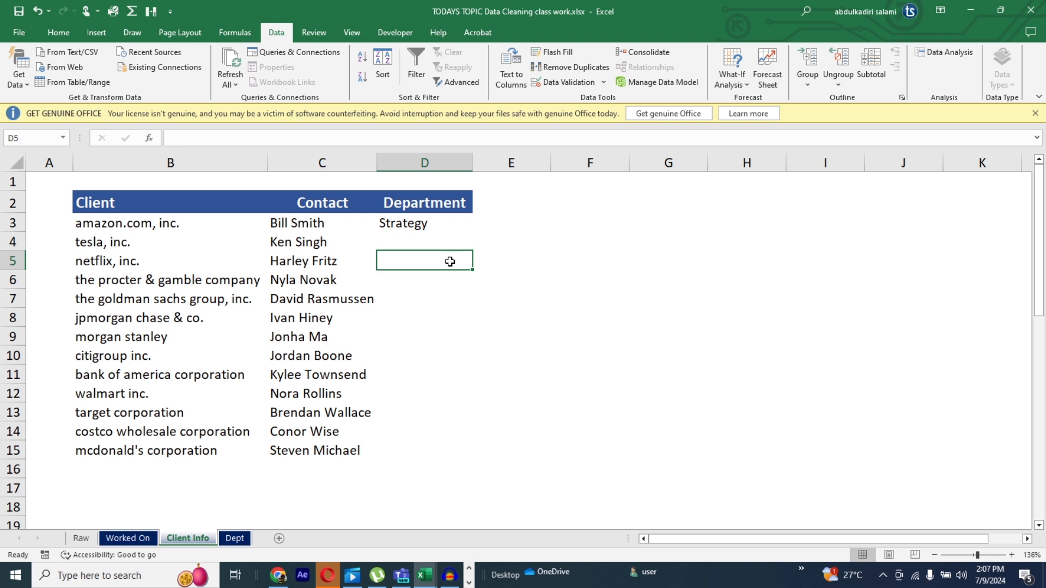
left_click(450, 229)
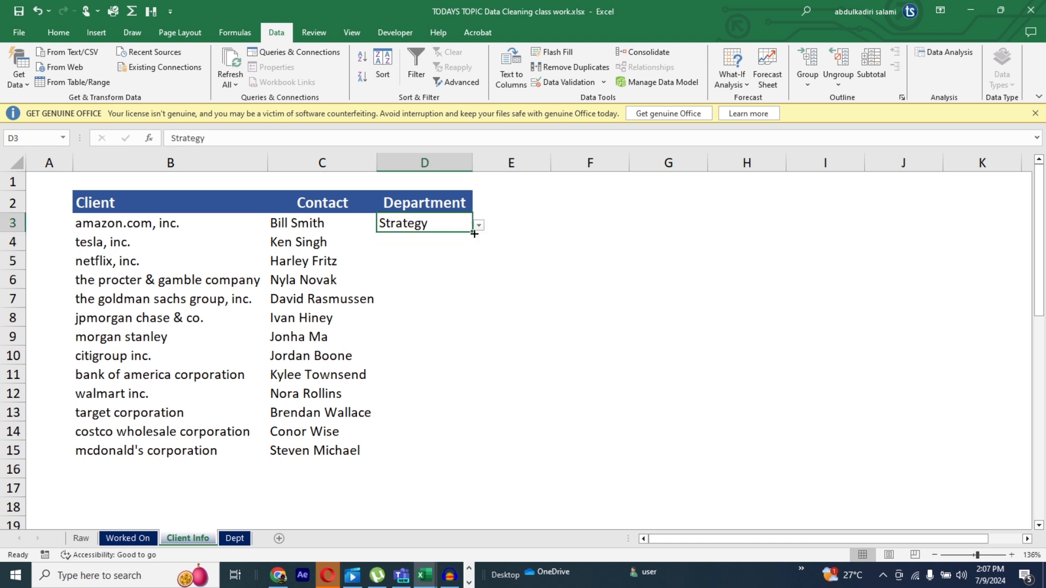
left_click_drag(472, 231, 471, 349)
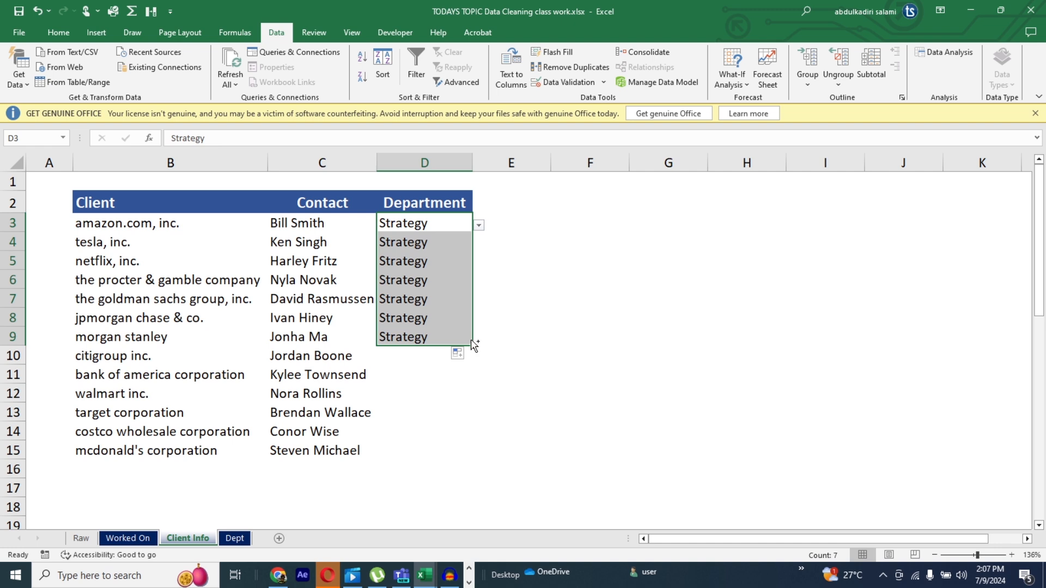
- Undo the fill down the Department column and change D3 to Cloud Tech using its validation list
key("ctrl+z")
left_click(478, 226)
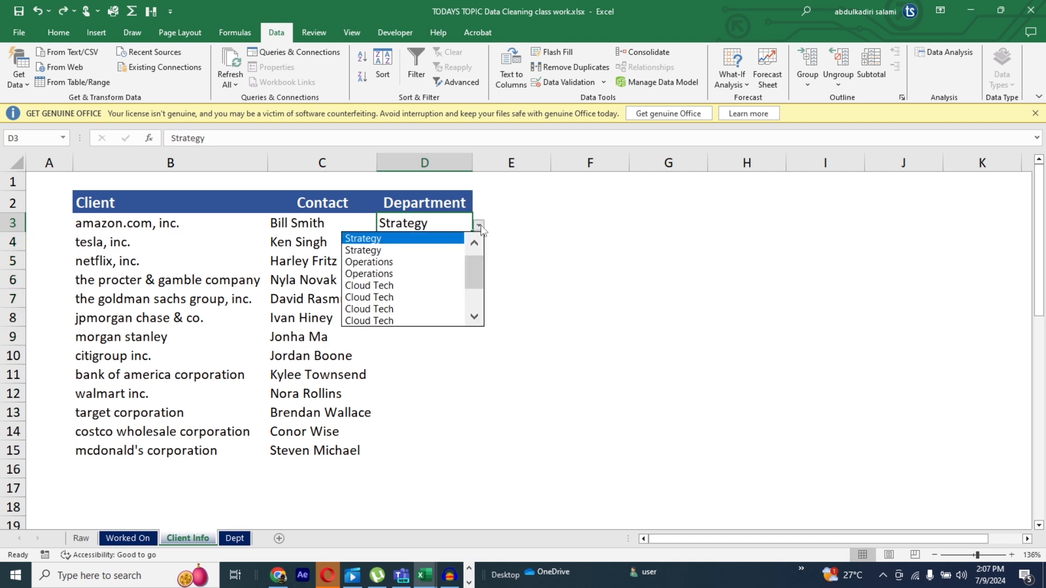
left_click(379, 306)
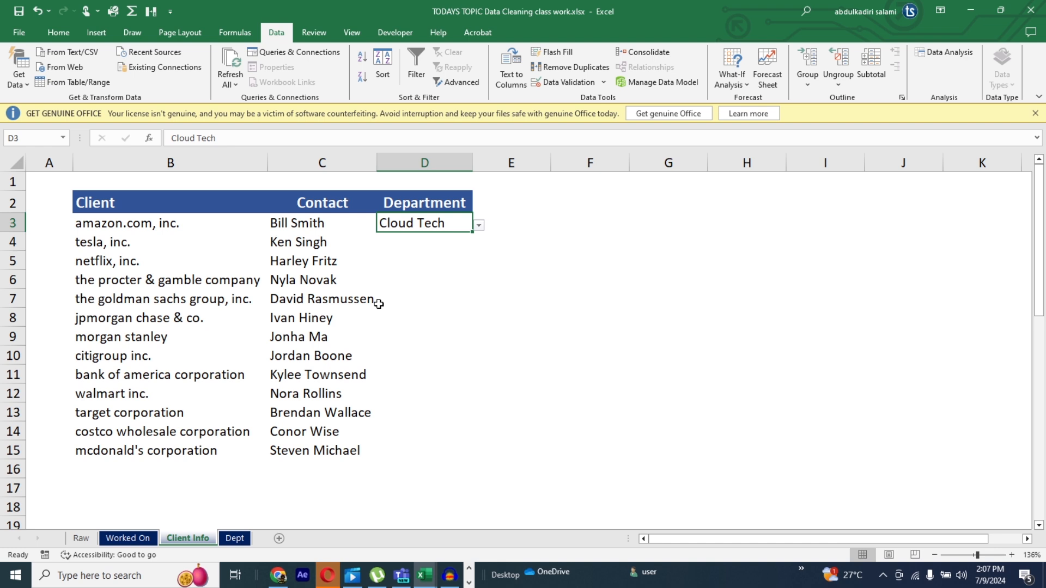
- Add IT as a new department in cell B16 of the Dept sheet
left_click(235, 538)
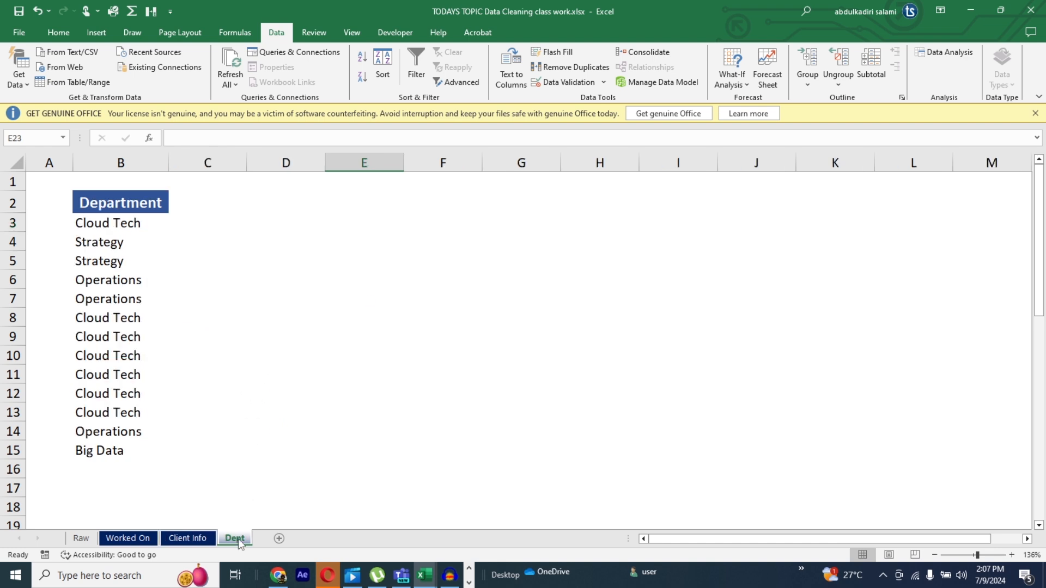
left_click(102, 466)
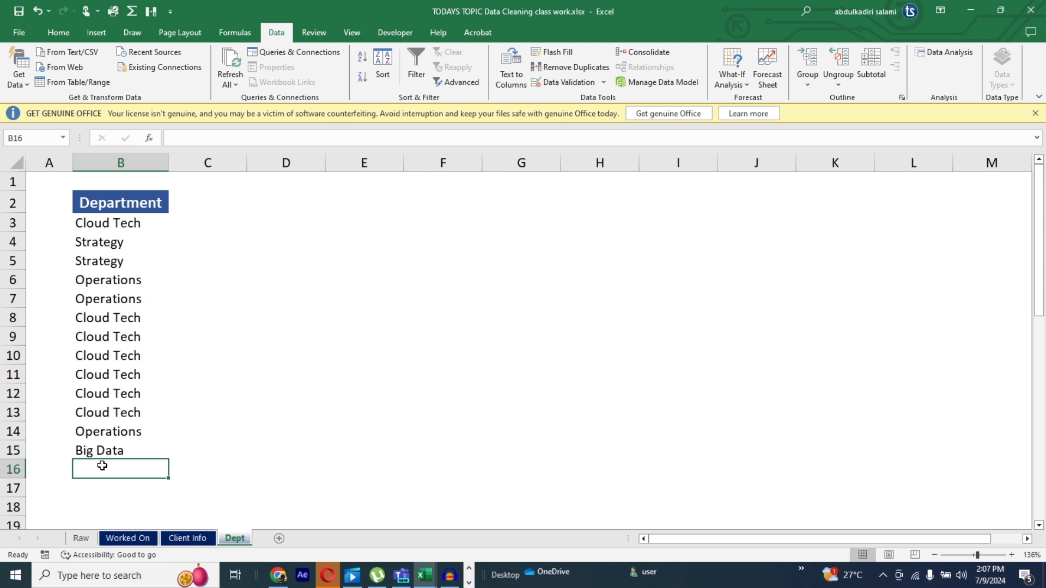
type("IT")
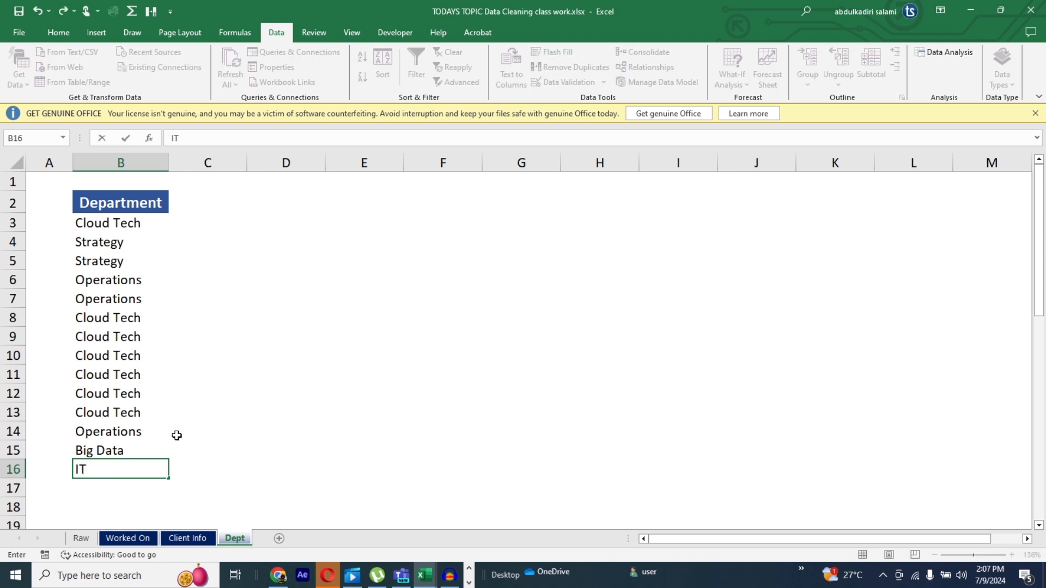
left_click(175, 439)
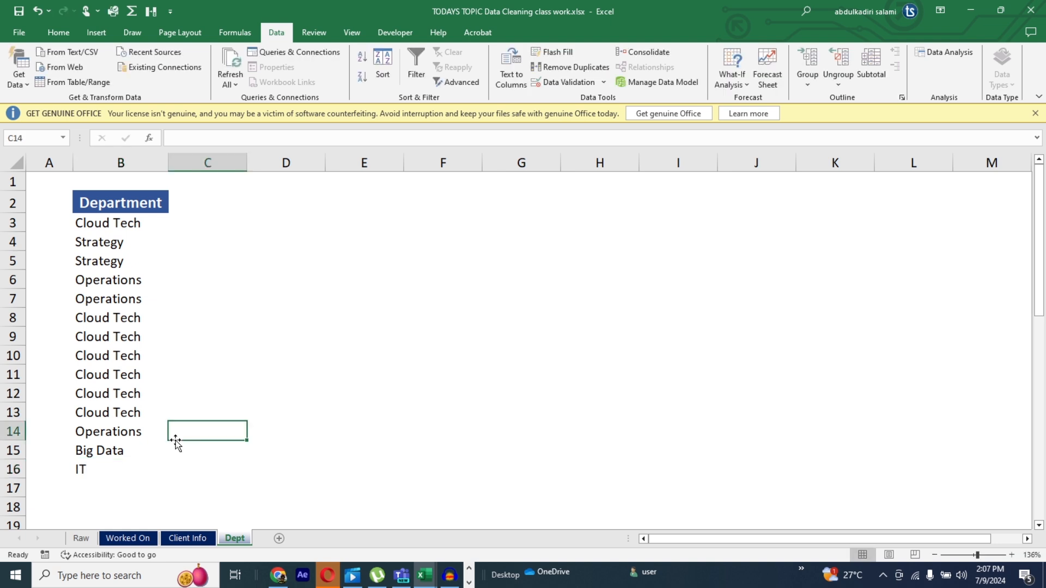
- Check D3's validation list on the Client Info sheet for the IT department, and clear the cell's value
left_click(188, 539)
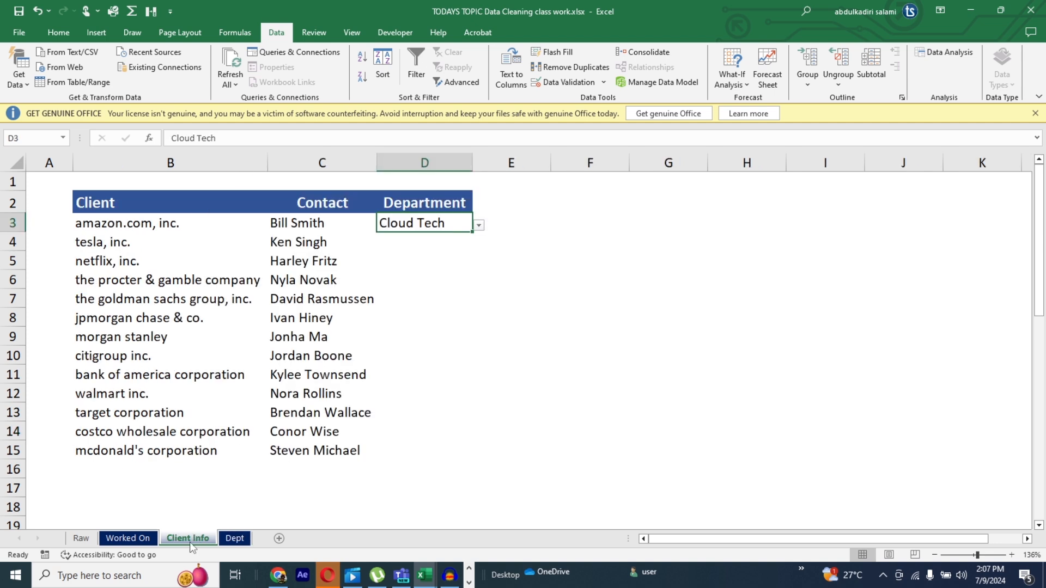
left_click(479, 225)
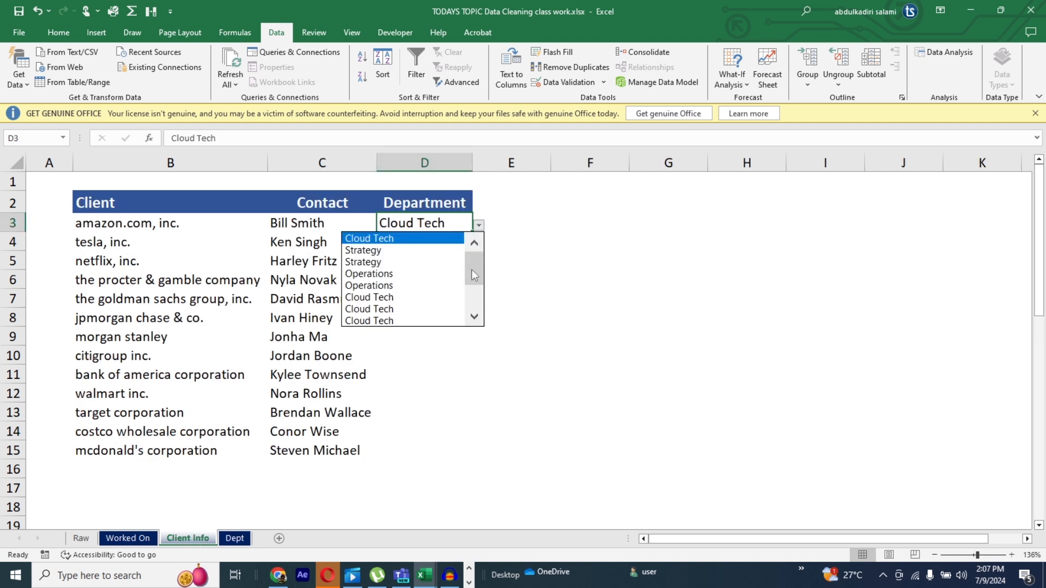
left_click_drag(472, 270, 472, 240)
left_click(512, 242)
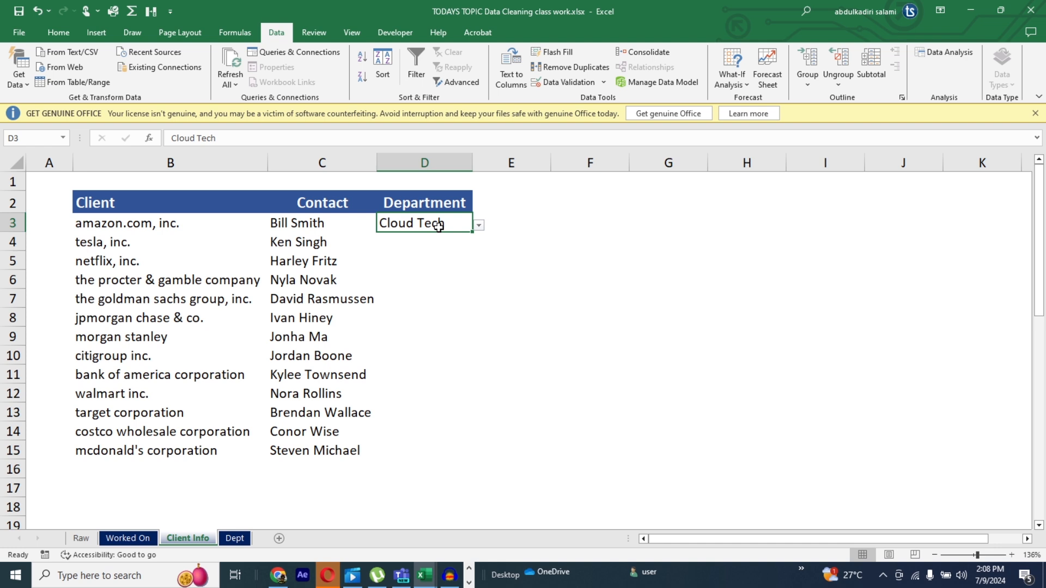
key("Delete")
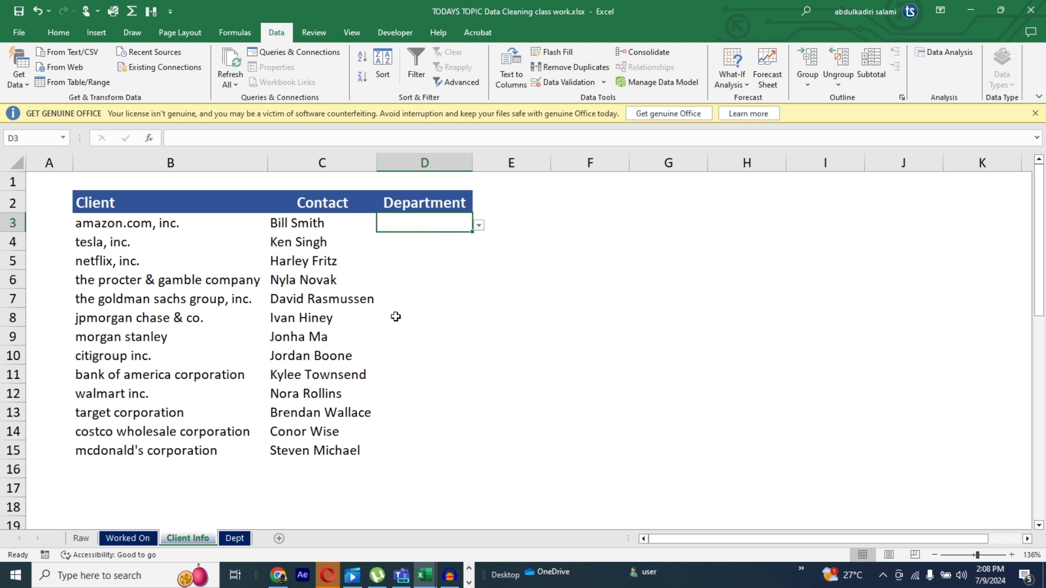
- Convert the department list in B2:B16 of the Dept sheet into a table with headers
left_click(234, 539)
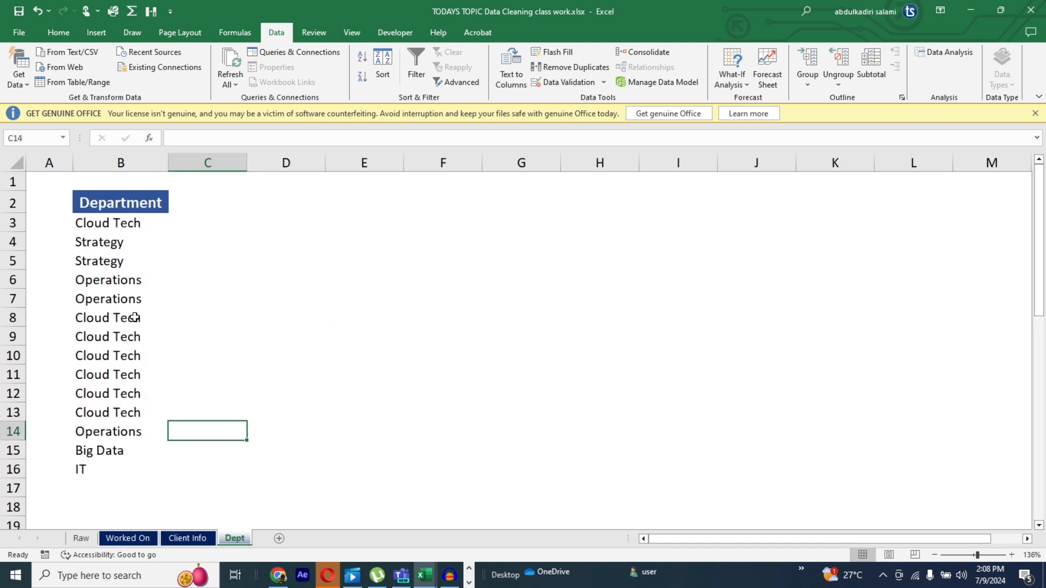
left_click(116, 225)
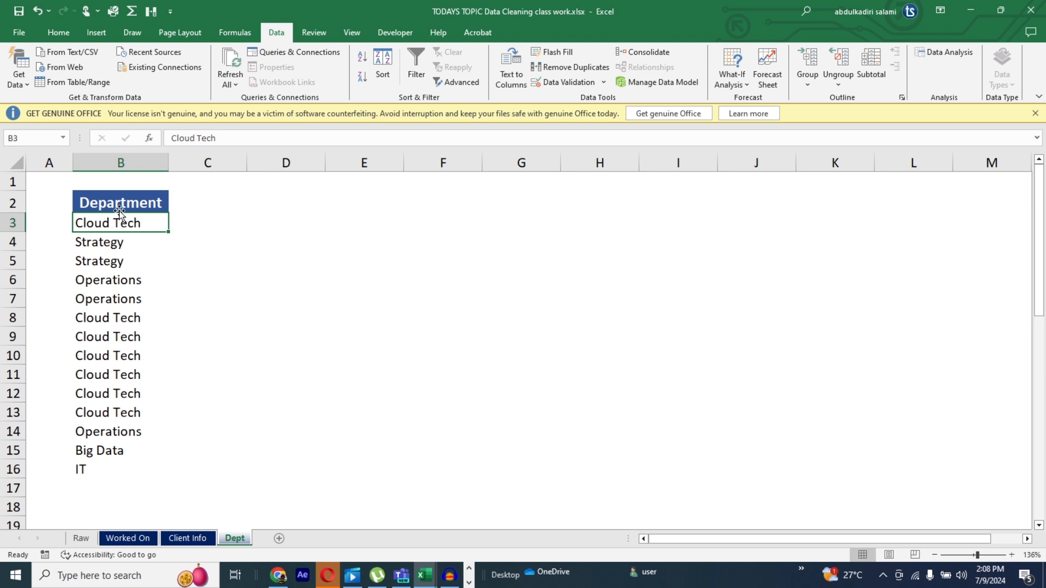
left_click(127, 204)
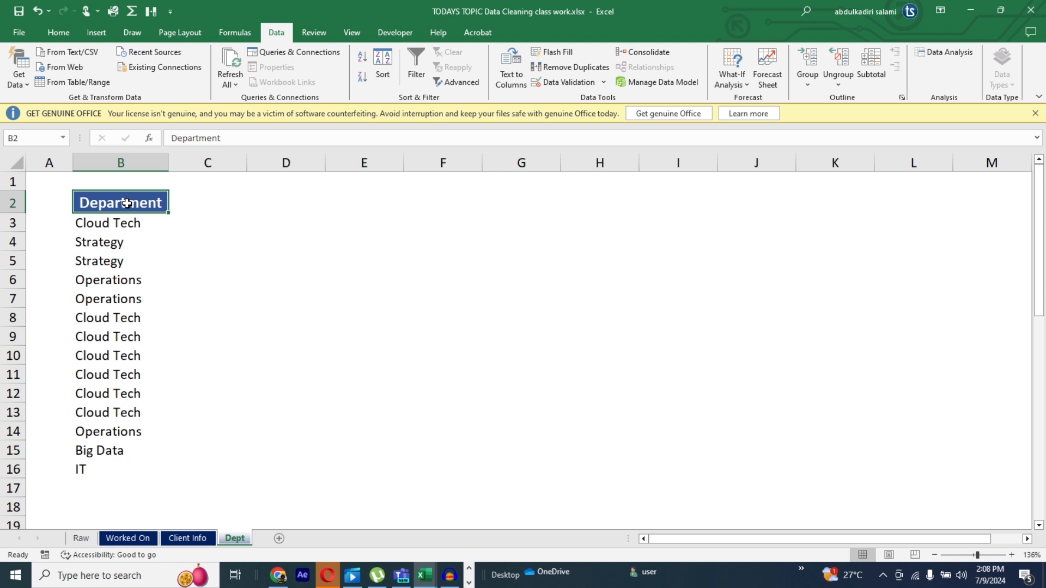
left_click_drag(127, 204, 122, 471)
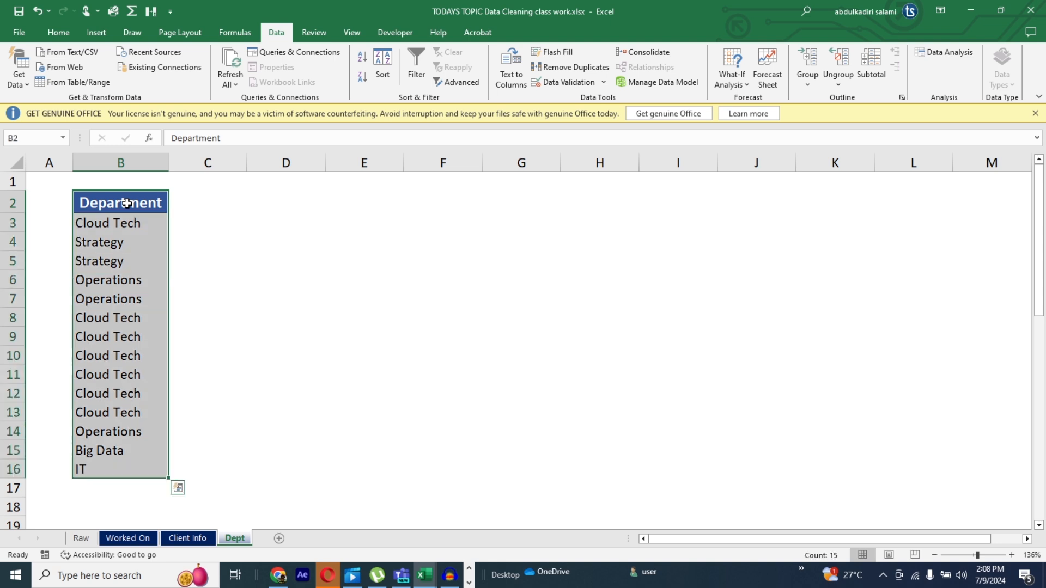
left_click(96, 34)
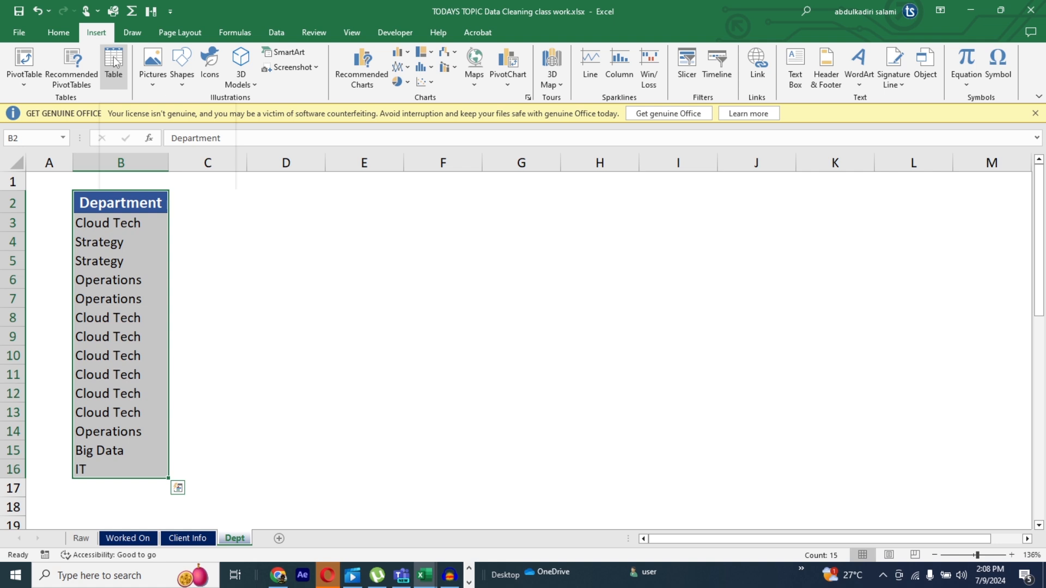
left_click(114, 64)
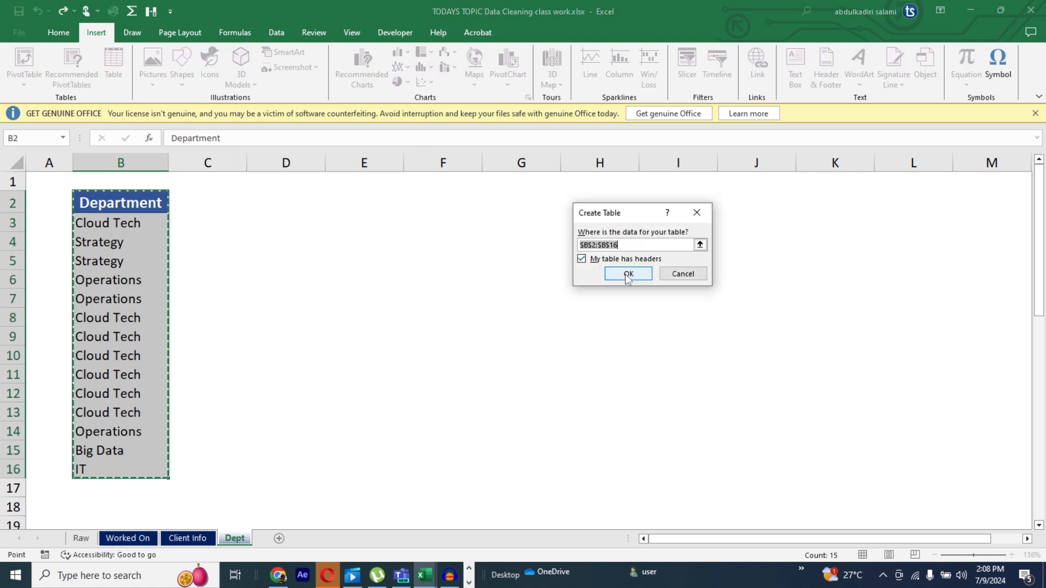
left_click(628, 274)
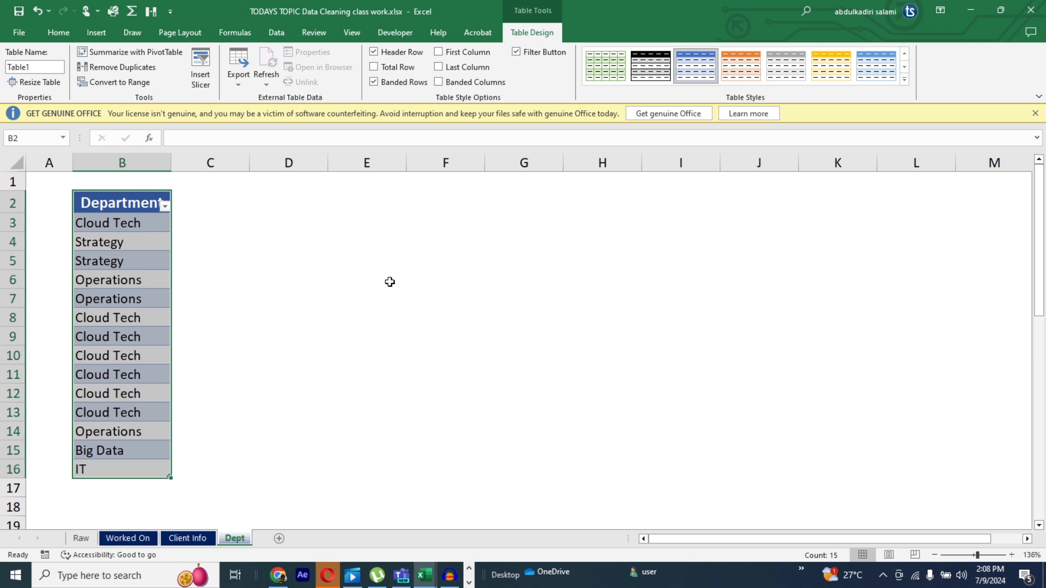
left_click(238, 275)
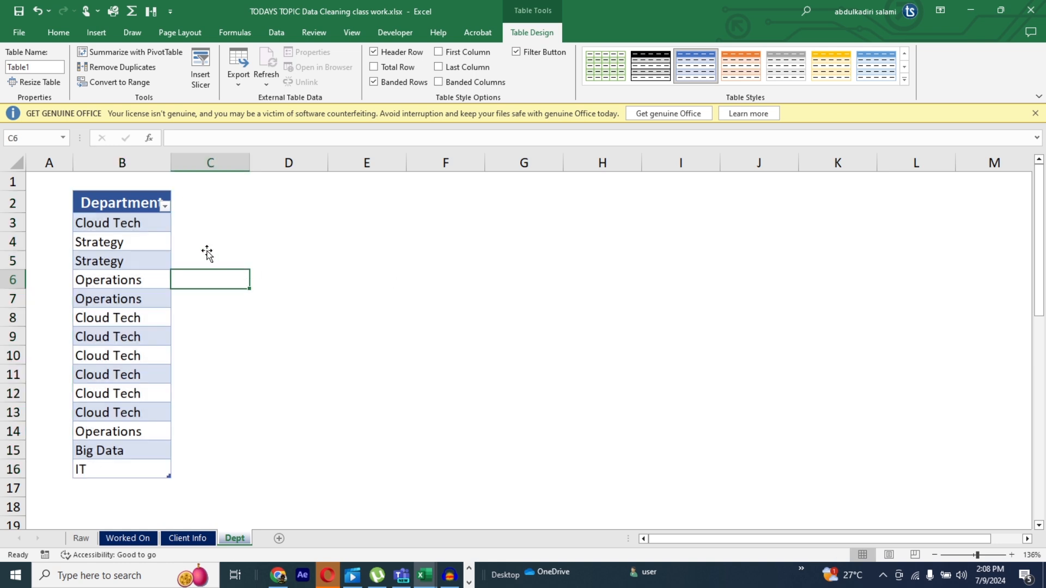
- Name the table's data cells B3:B16 on the Dept sheet Department and select that named range
left_click(122, 220)
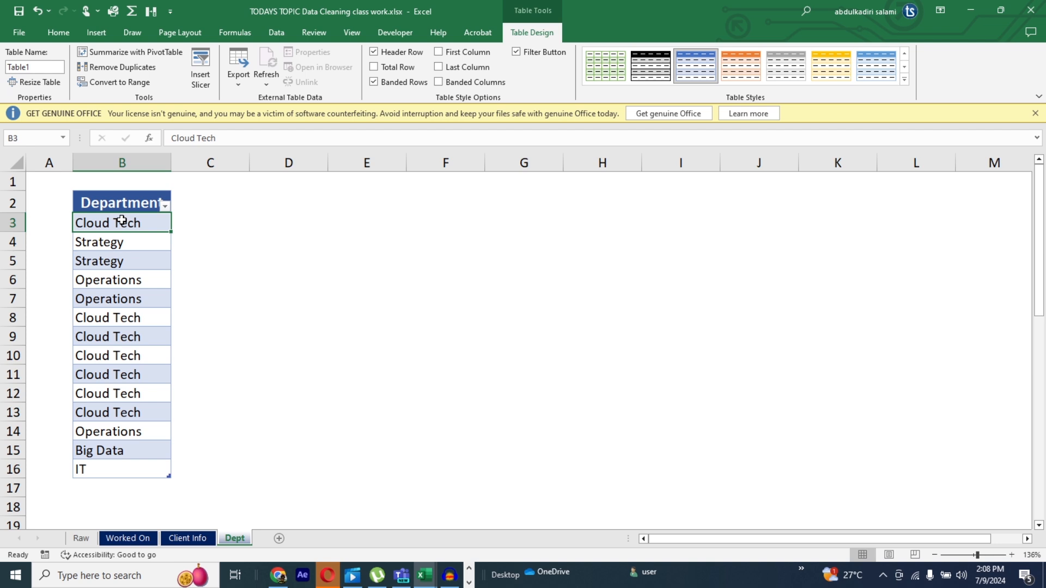
key("ctrl+a")
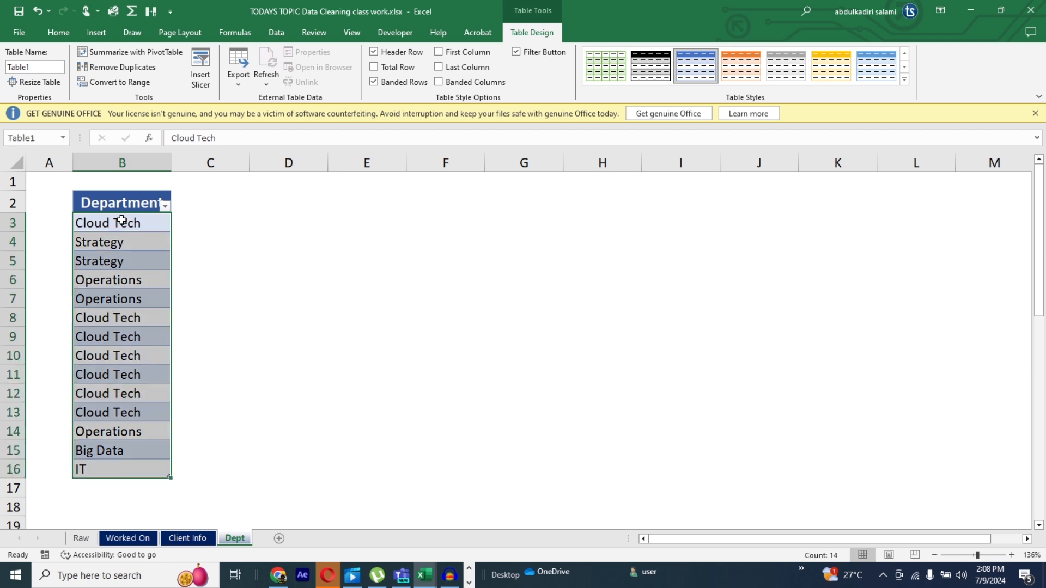
left_click(37, 138)
type("Department")
key("Return")
left_click(63, 138)
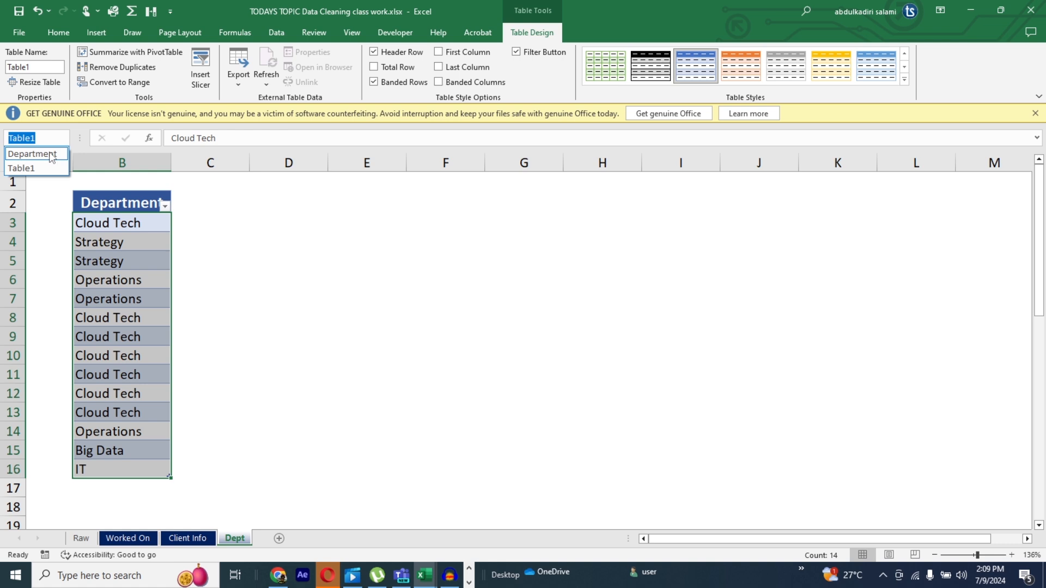
left_click(52, 155)
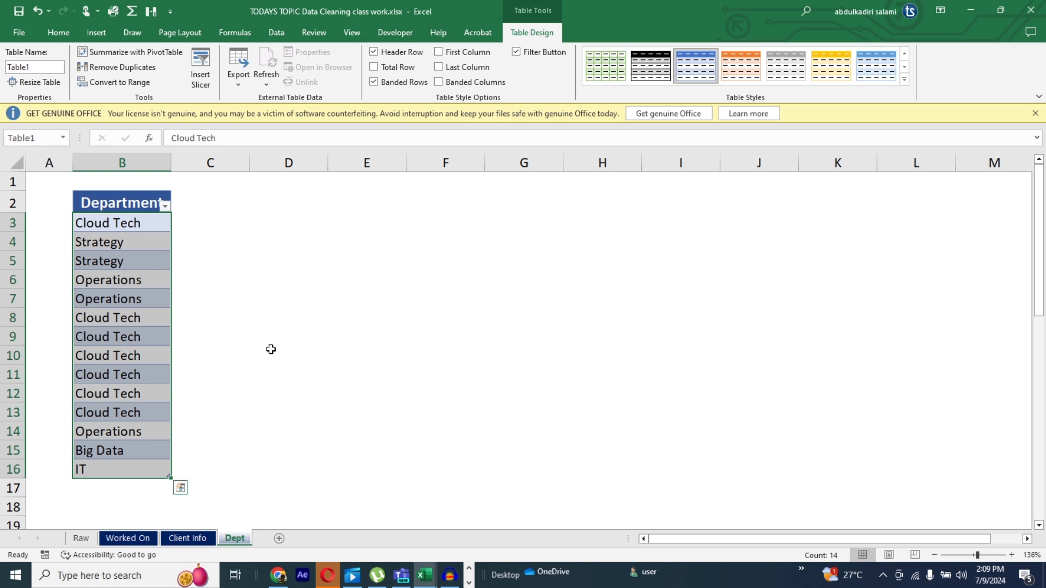
- Change the source of D3's validation list on the Client Info sheet to =department and check the list for IT
left_click(191, 538)
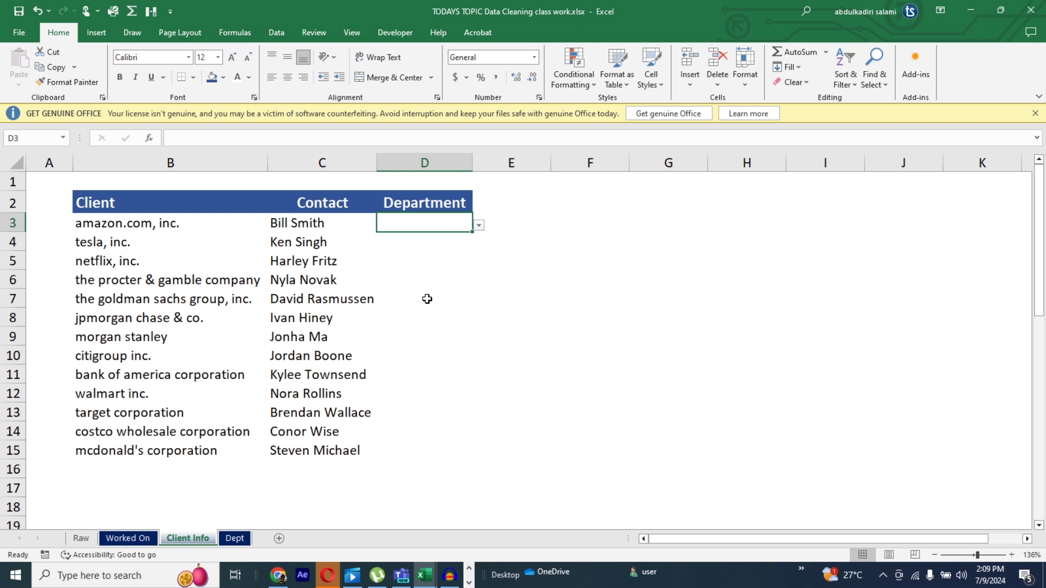
left_click(414, 201)
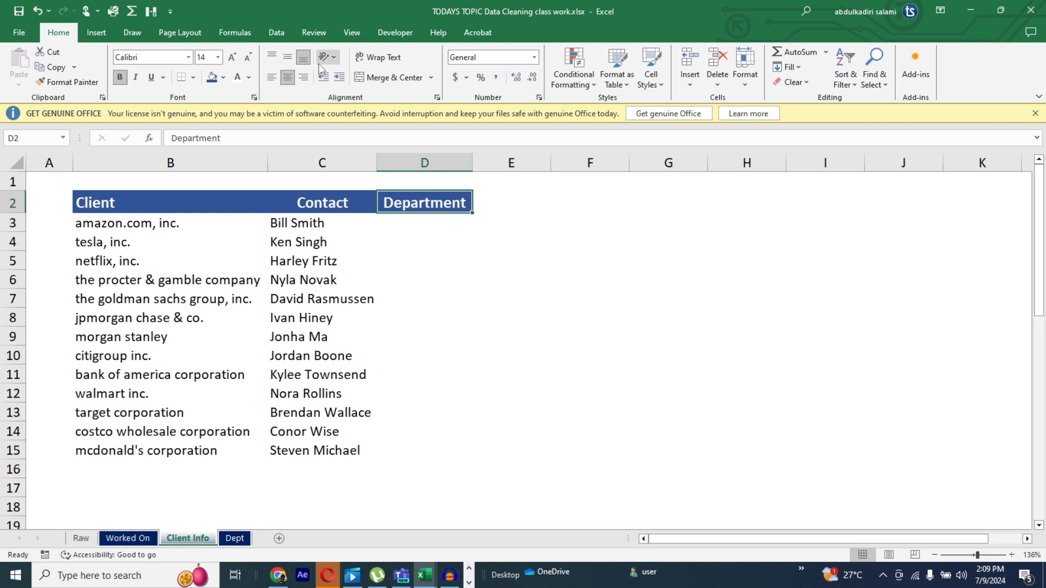
left_click(400, 227)
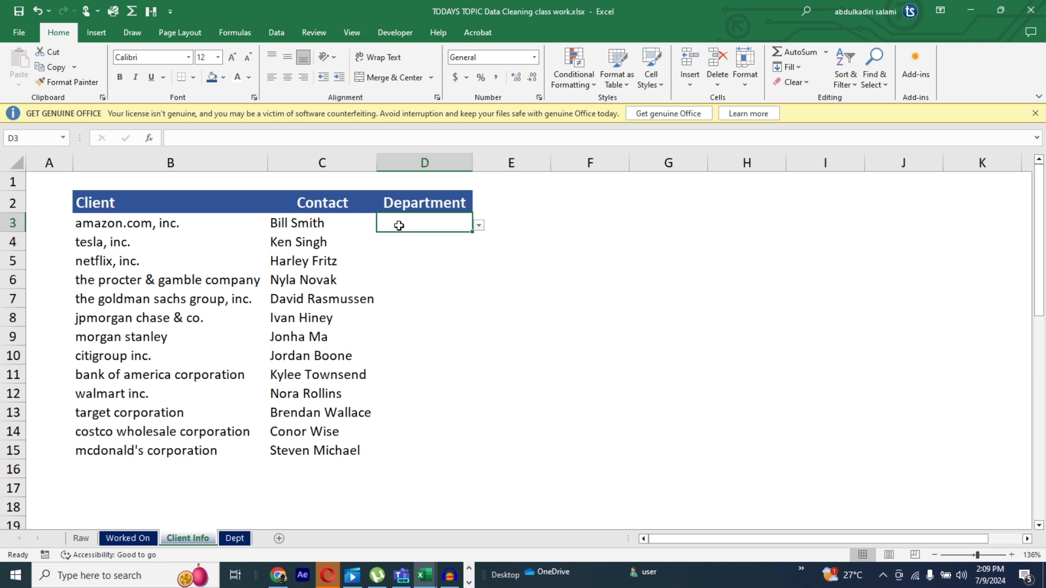
left_click(277, 34)
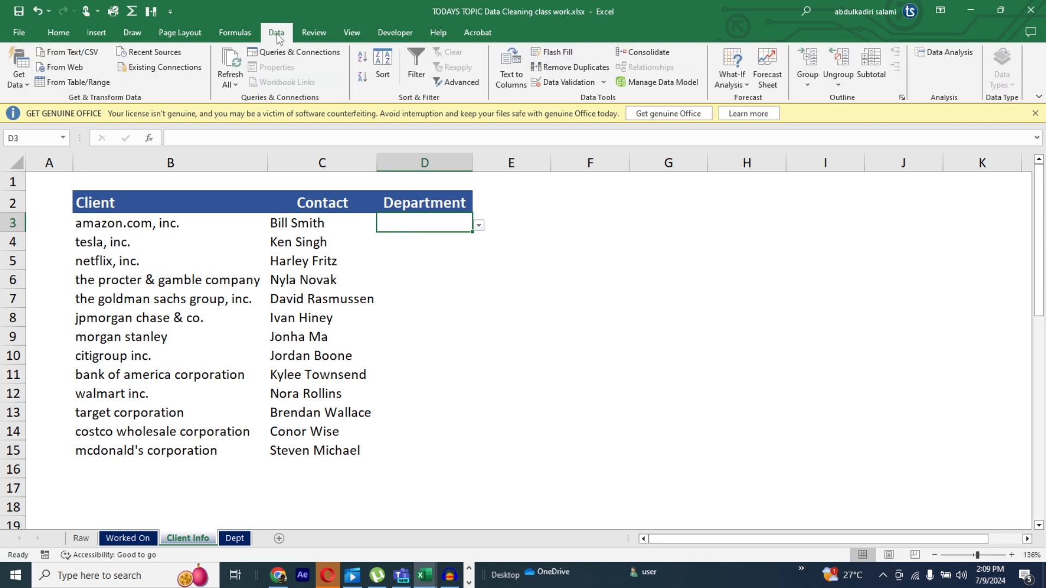
left_click(574, 82)
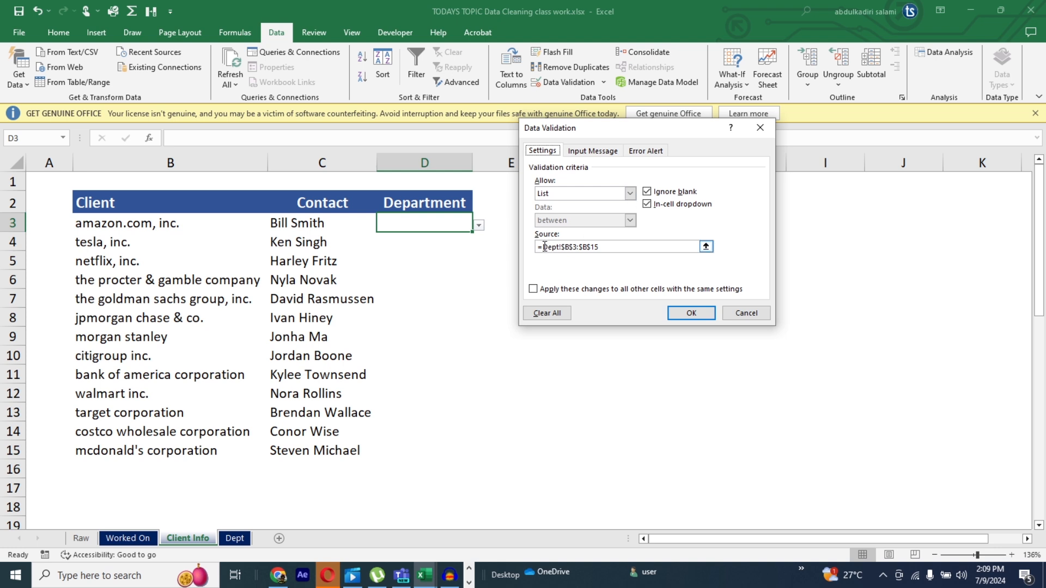
left_click_drag(545, 247, 614, 247)
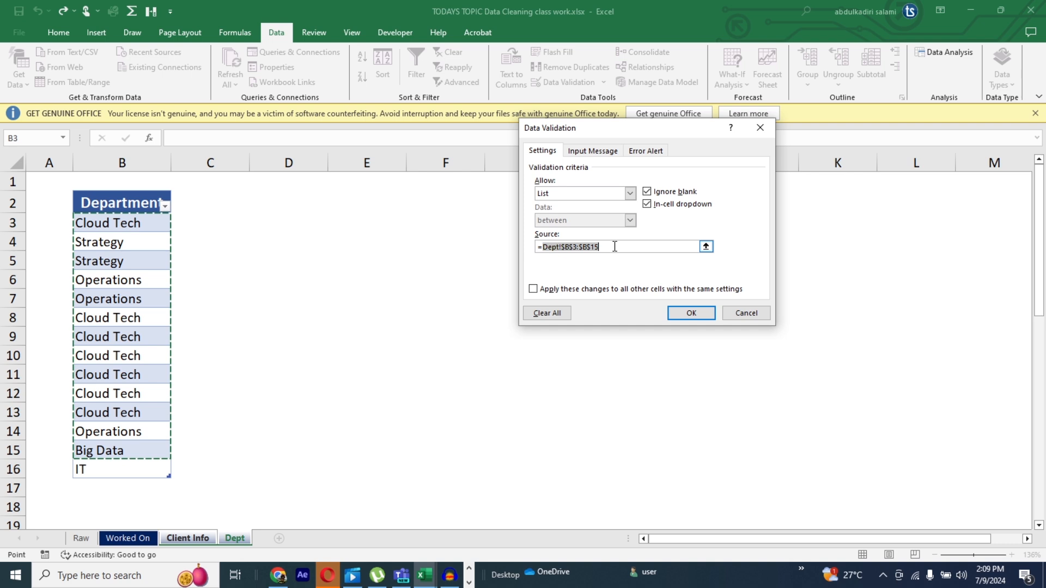
key("BackSpace")
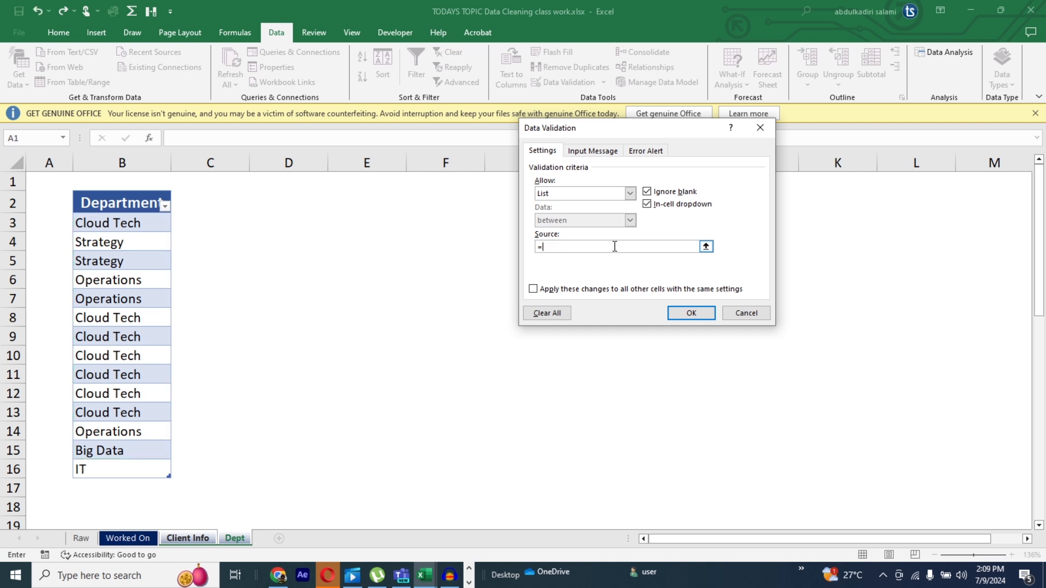
type("department")
left_click(691, 314)
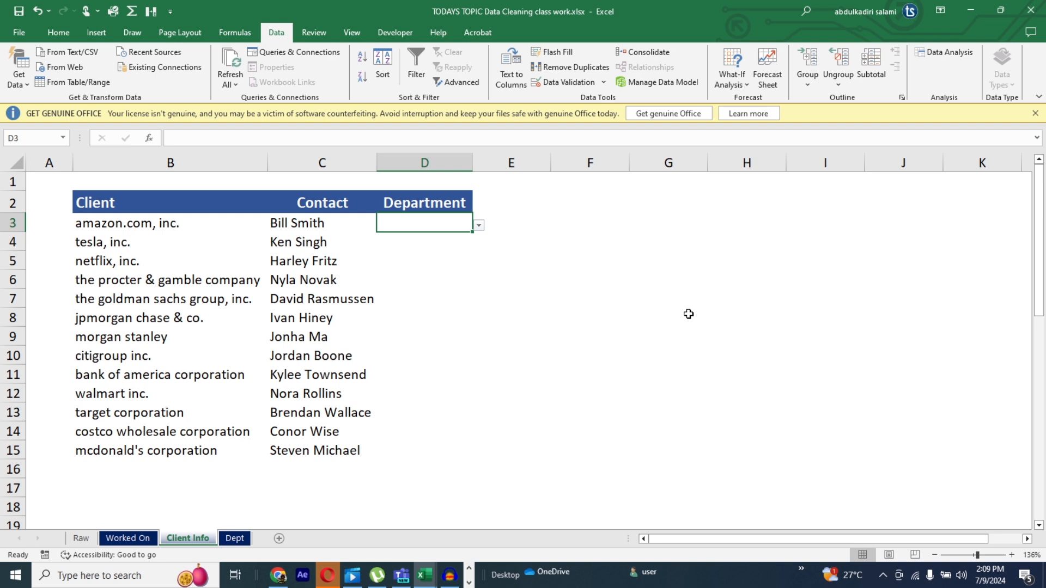
left_click(478, 225)
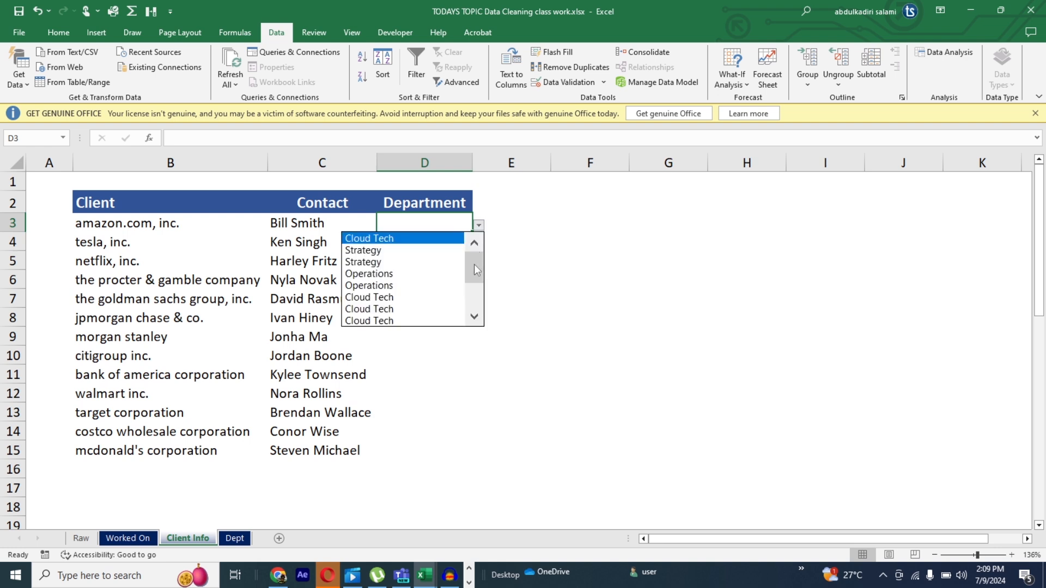
left_click_drag(474, 265, 475, 314)
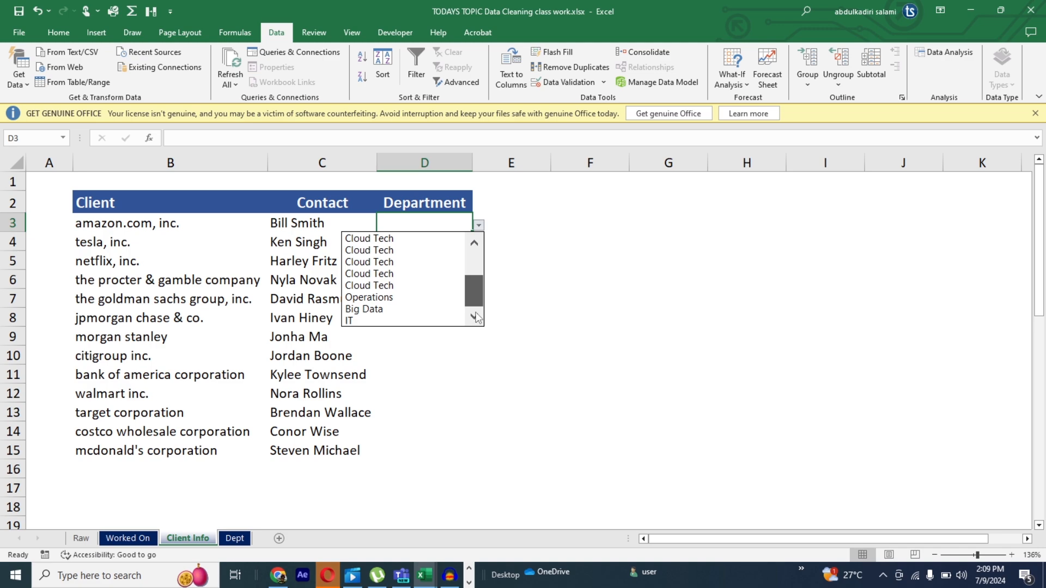